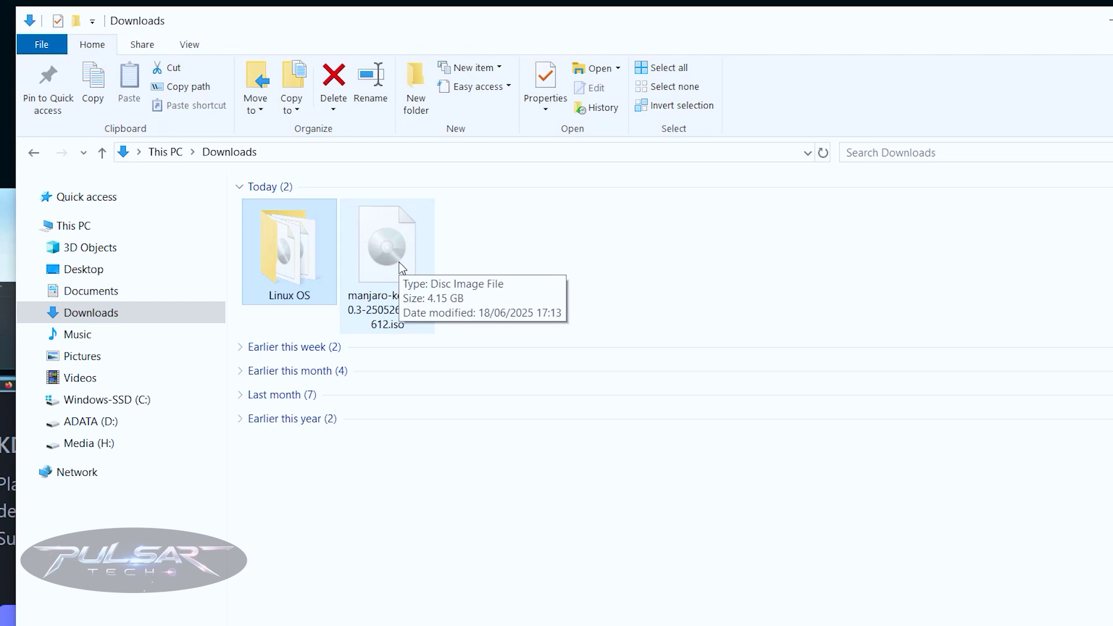
# Compute the Manjaro KDE ISO's SHA-256 with 7-Zip and move the checksum window lower left.
pyautogui.click(399, 262)
pyautogui.rightClick(399, 262)
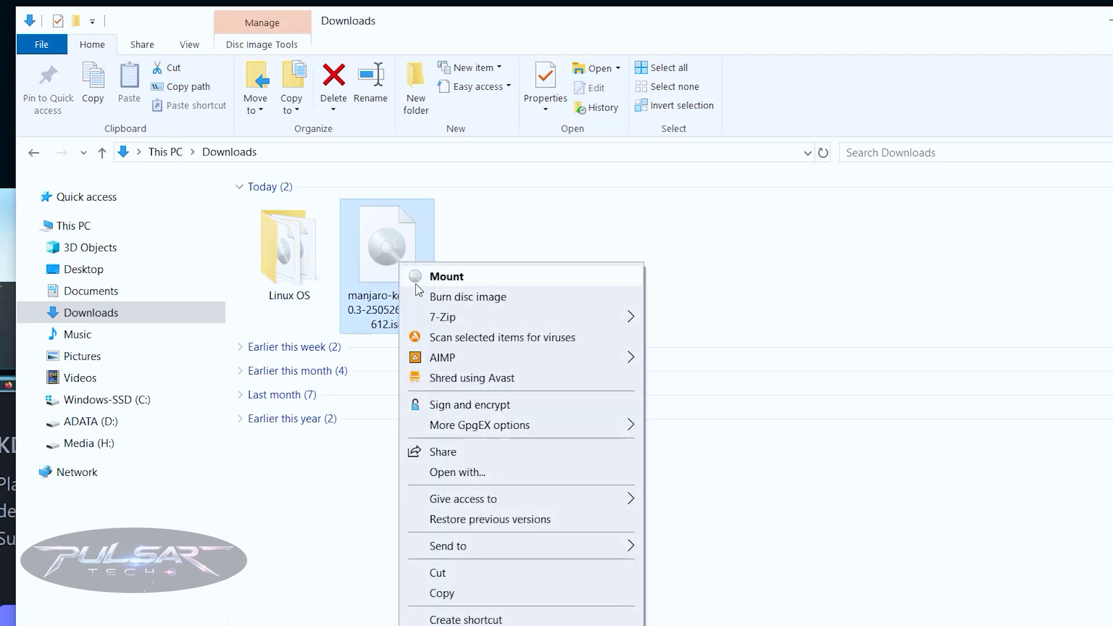
pyautogui.moveTo(474, 318)
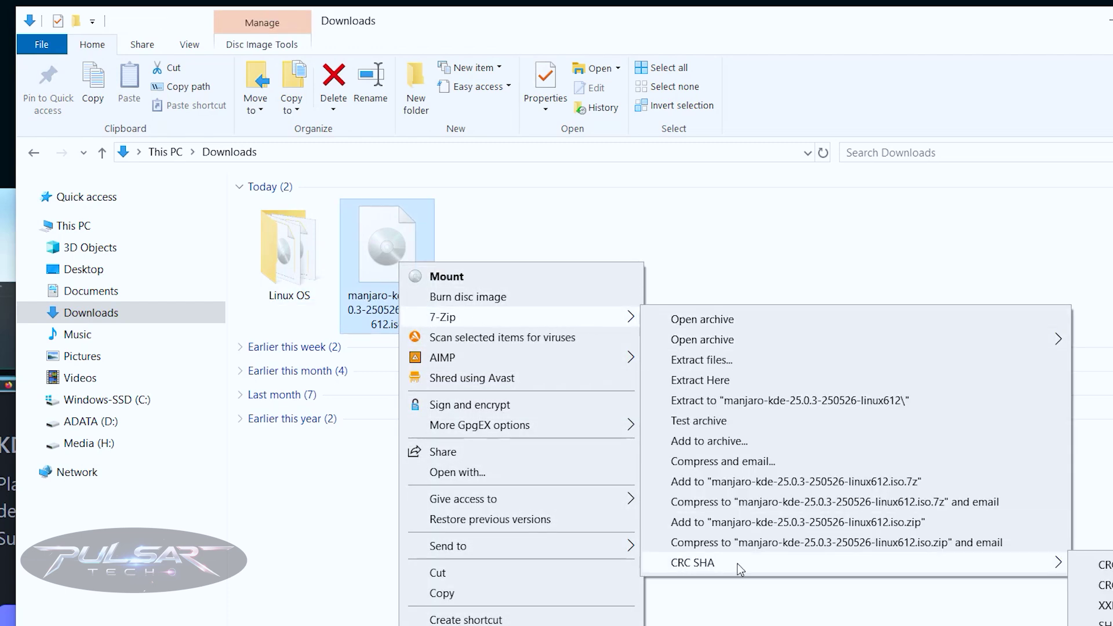
pyautogui.moveTo(737, 563)
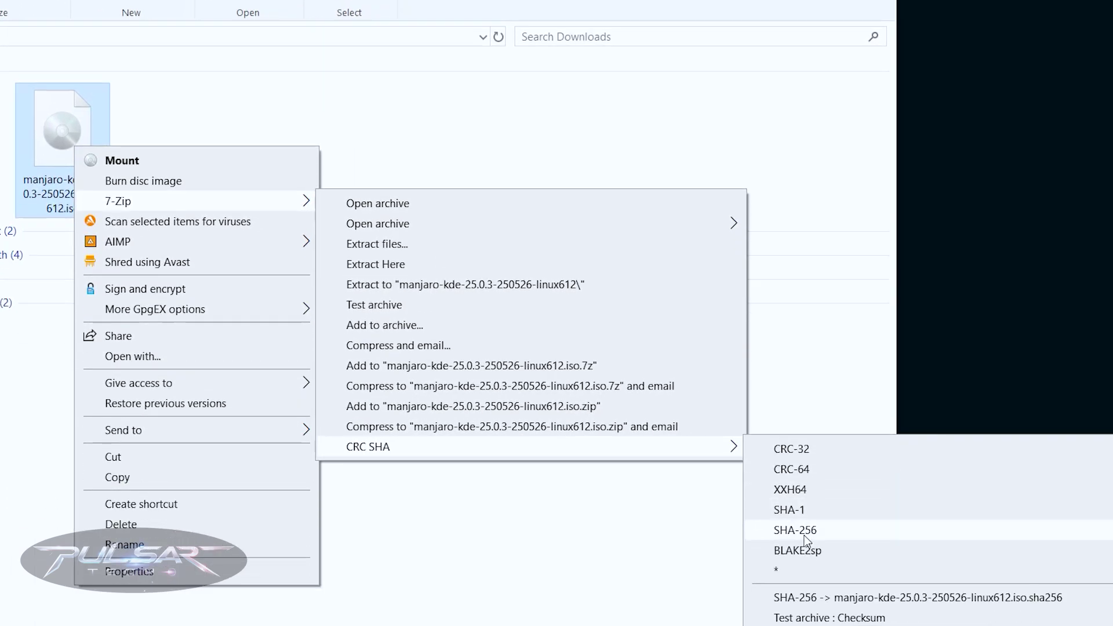
pyautogui.click(805, 532)
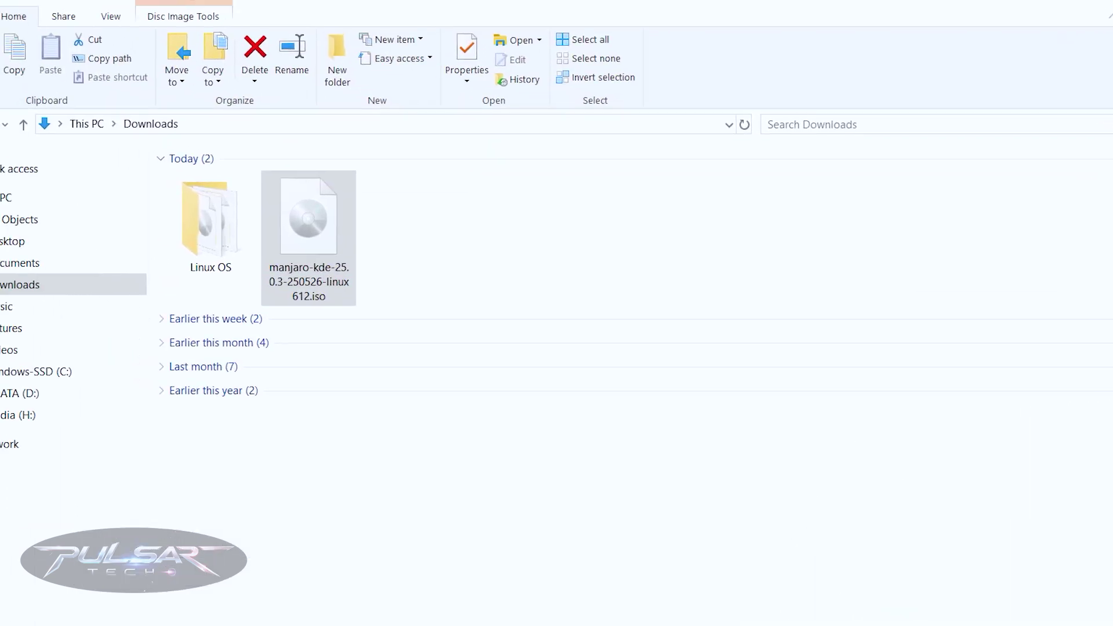
pyautogui.moveTo(531, 120); pyautogui.dragTo(414, 154)
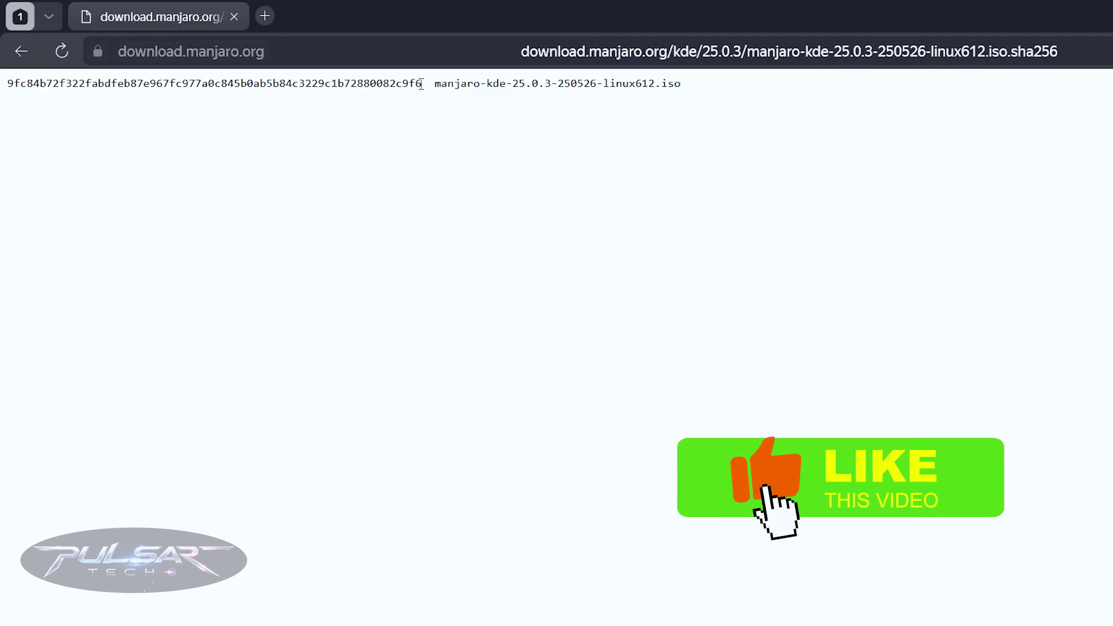
# Copy the published hash from the .sha256 page into an empty Notepad note.
pyautogui.moveTo(422, 84); pyautogui.dragTo(7, 84)
pyautogui.rightClick(35, 87)
pyautogui.click(44, 102)
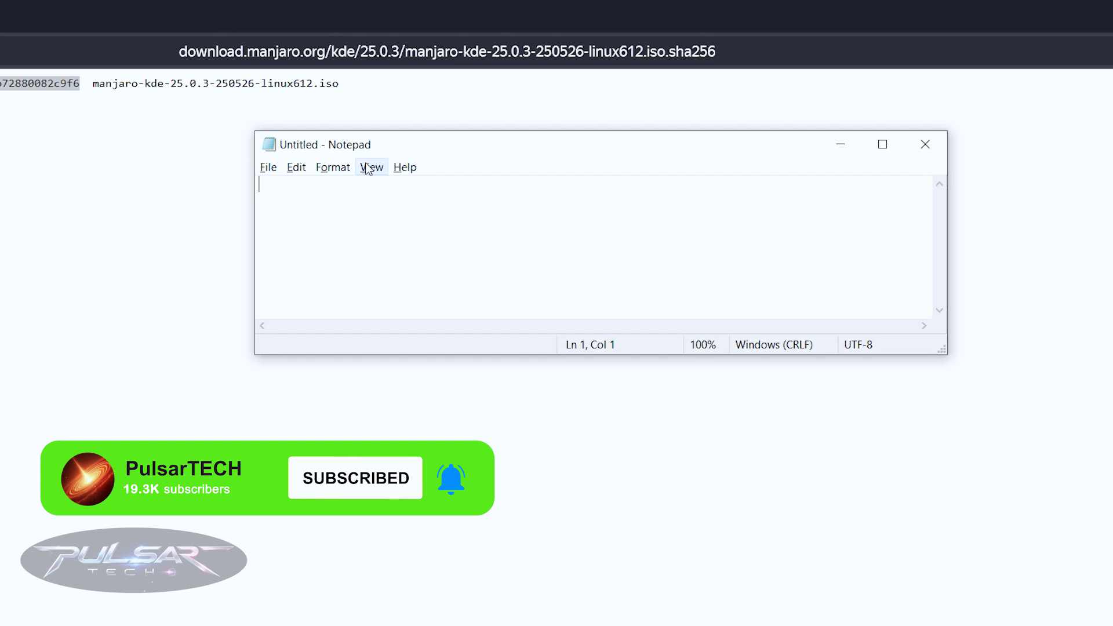
pyautogui.hotkey('ctrl', 'v')
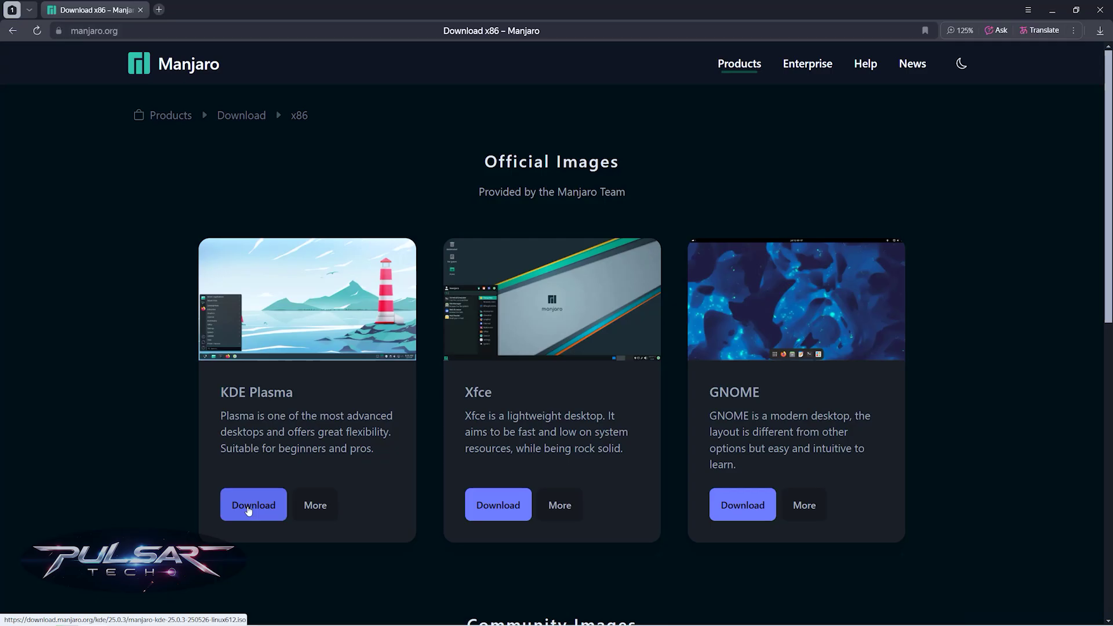
pyautogui.click(249, 508)
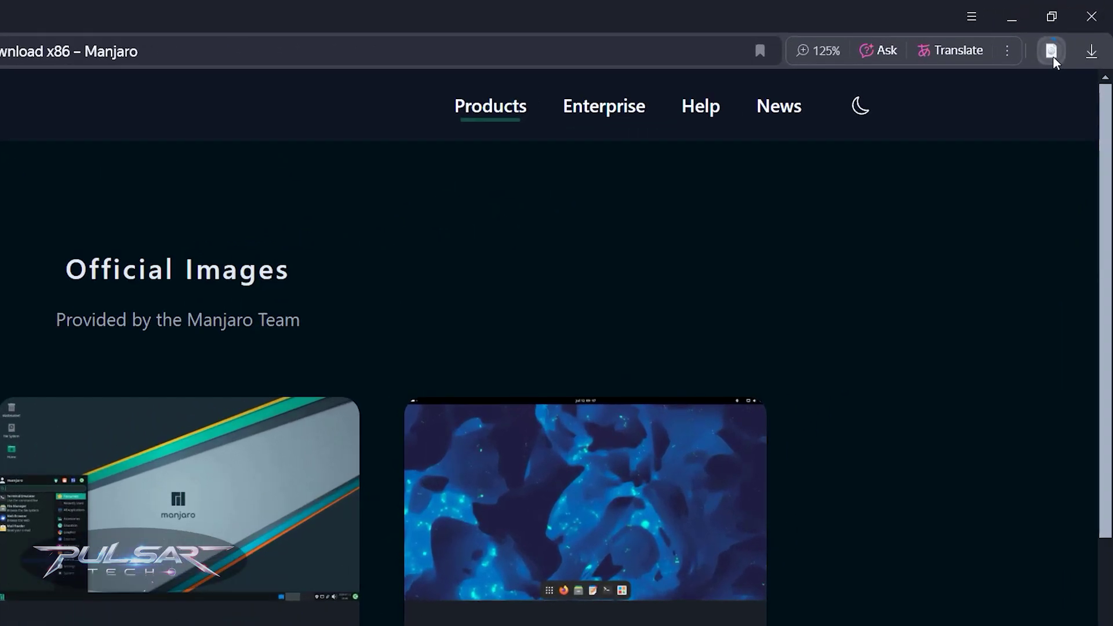
# Open the browser's recent downloads and show the downloaded Manjaro KDE ISO in its folder.
pyautogui.click(1052, 55)
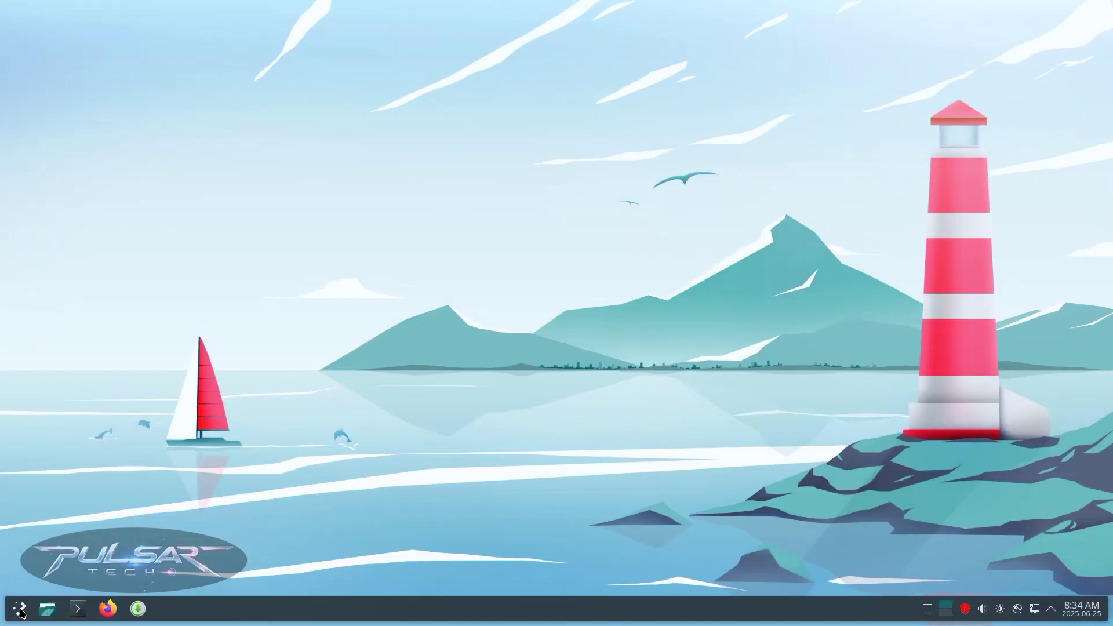
pyautogui.click(20, 608)
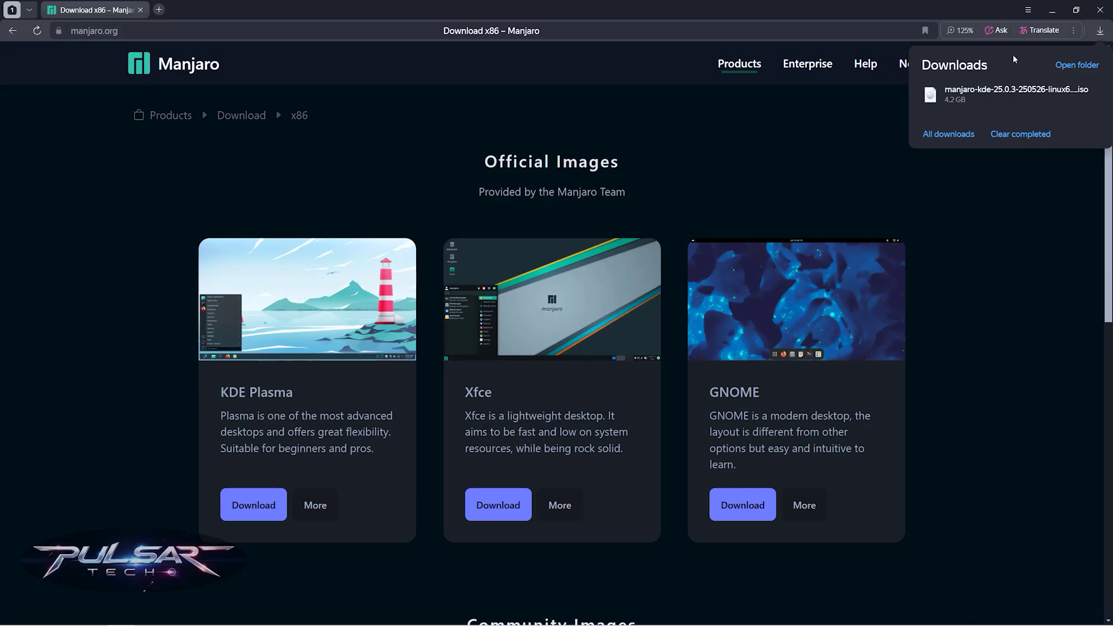
pyautogui.moveTo(965, 96)
pyautogui.click(988, 110)
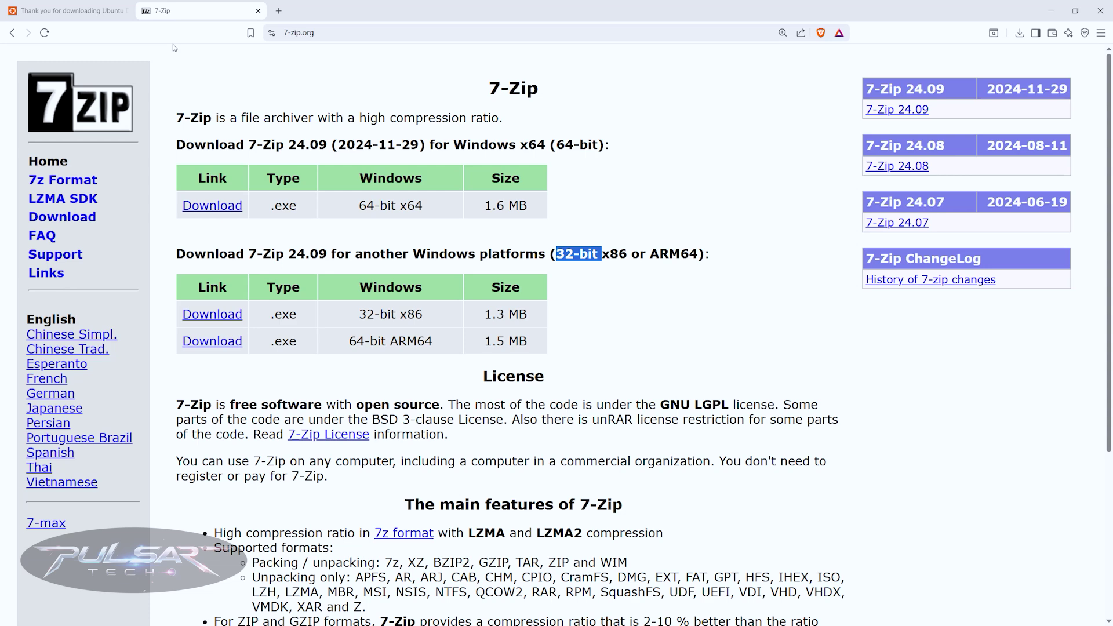
# Download the 64-bit x64 7-Zip 24.09 installer, 7z2409-x64.exe, and save it to Downloads.
pyautogui.click(201, 209)
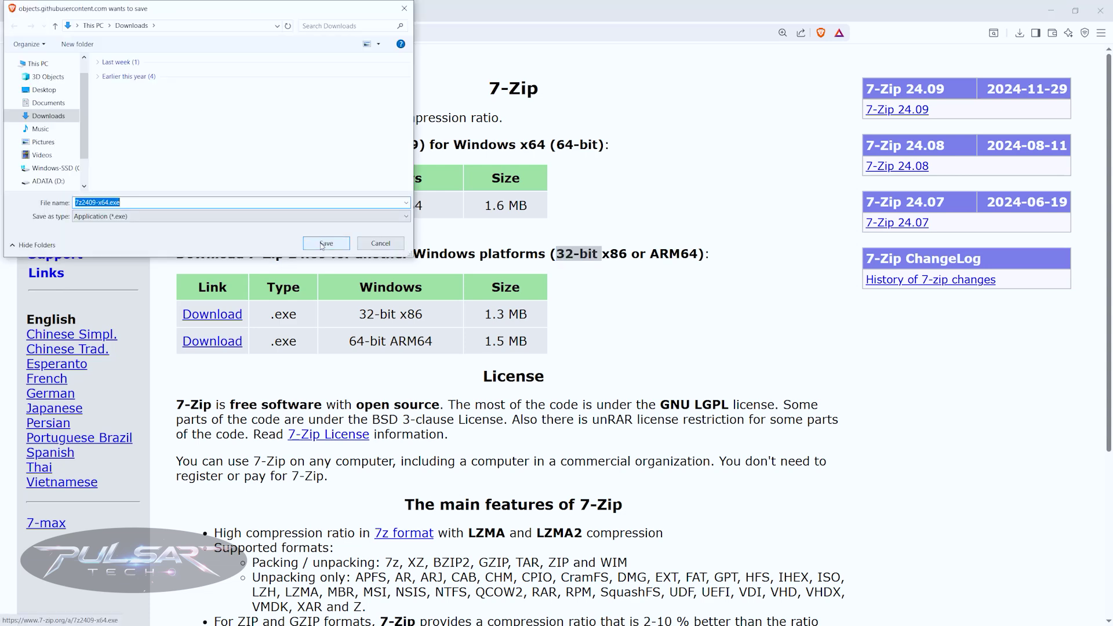
pyautogui.click(322, 243)
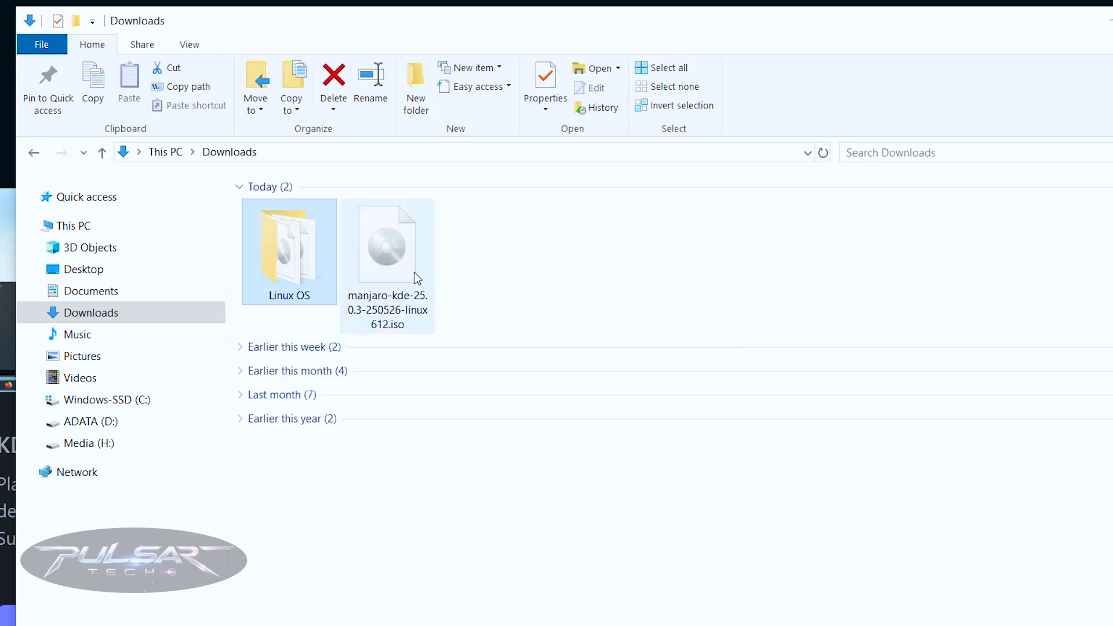
# Calculate the Manjaro KDE ISO's SHA-256 through the 7-Zip CRC SHA menu.
pyautogui.rightClick(399, 262)
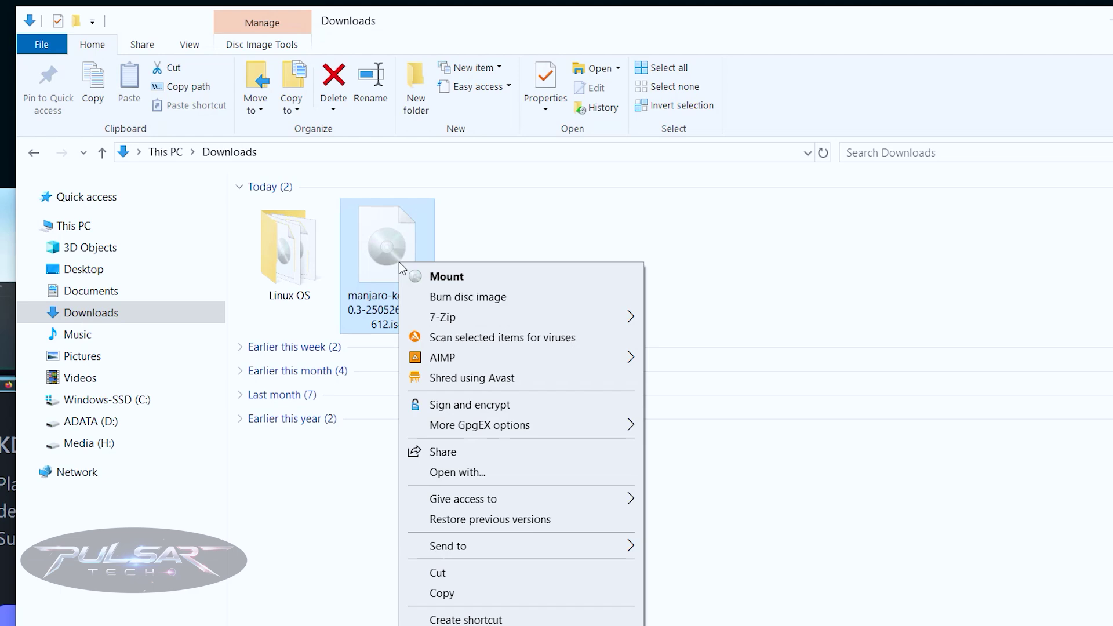
pyautogui.moveTo(440, 317)
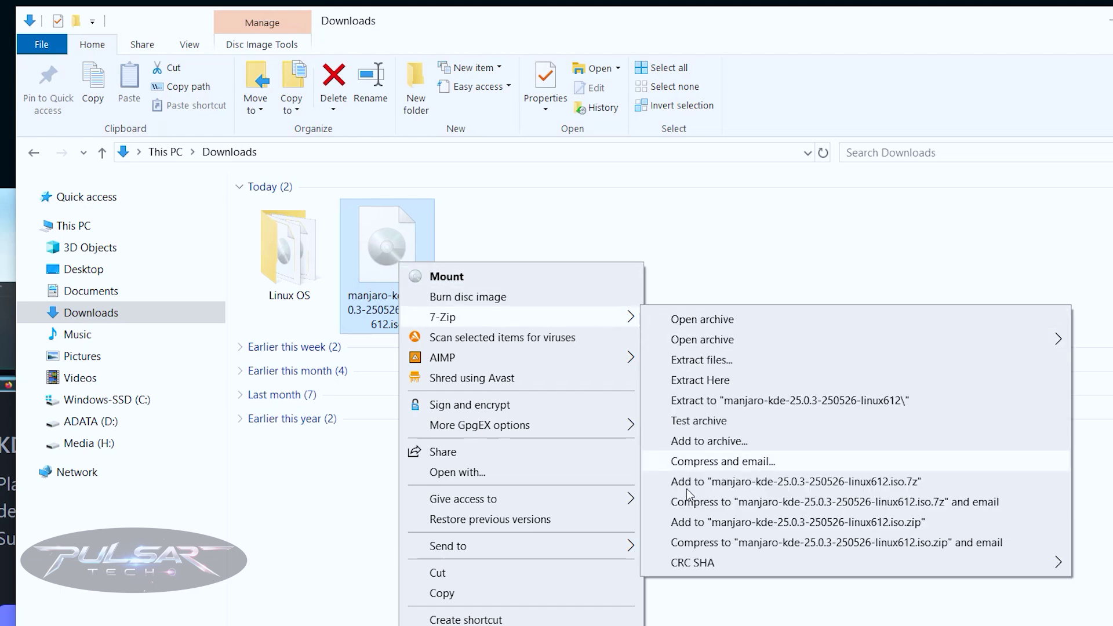
pyautogui.moveTo(687, 563)
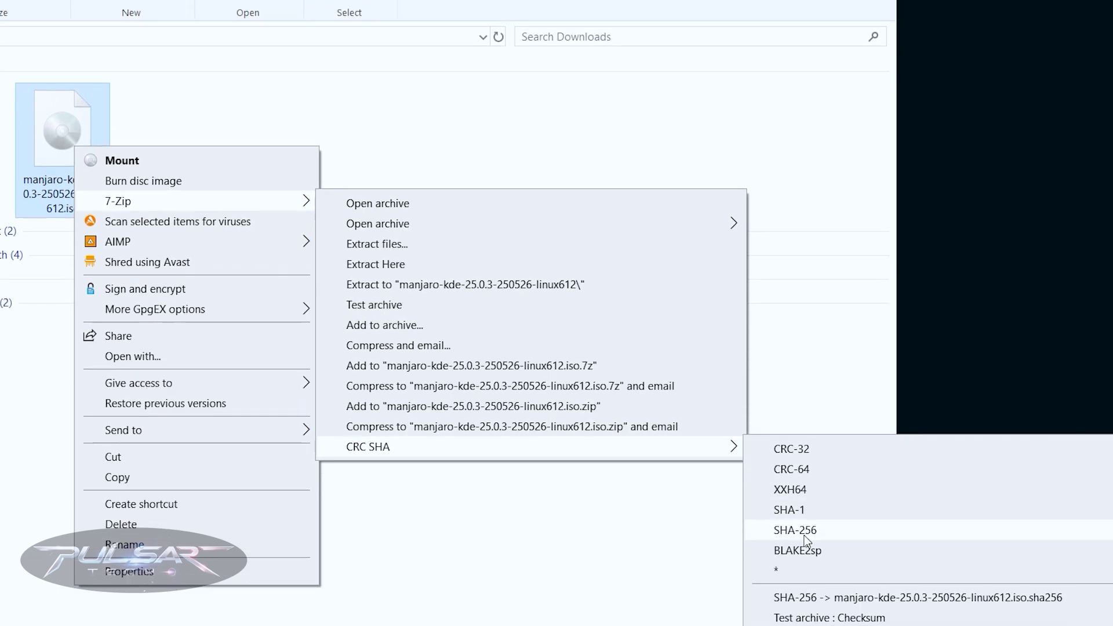
pyautogui.click(804, 535)
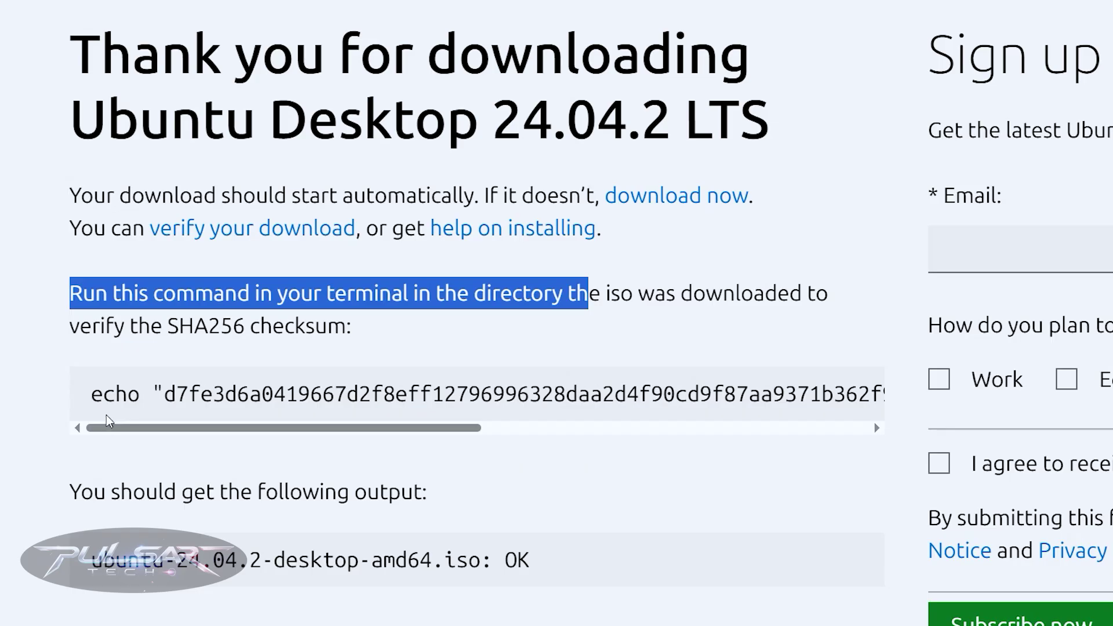
# Paste the site's published SHA-256 hash into a new note beside the computed checksum results.
pyautogui.moveTo(109, 434); pyautogui.dragTo(66, 405)
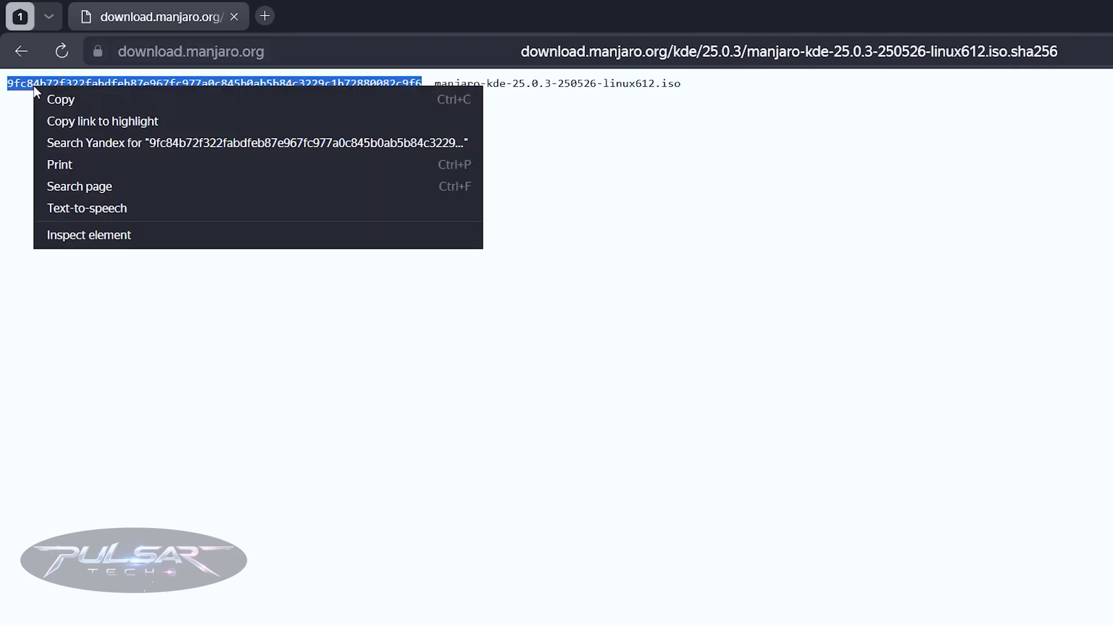
pyautogui.click(45, 99)
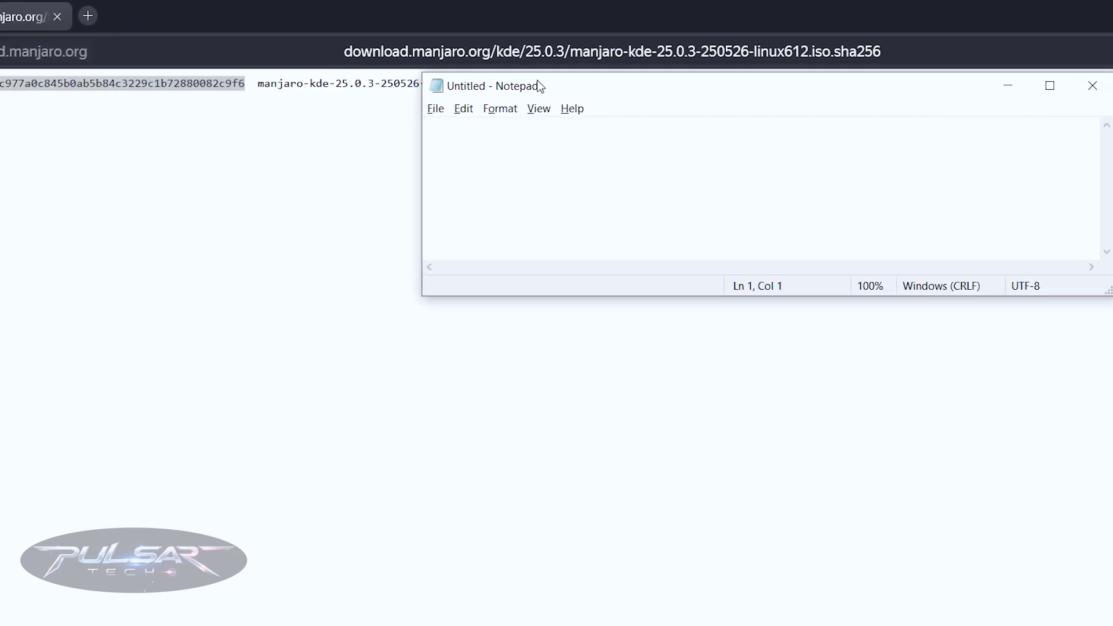
pyautogui.moveTo(717, 85); pyautogui.dragTo(710, 158)
pyautogui.hotkey('ctrl', 'v')
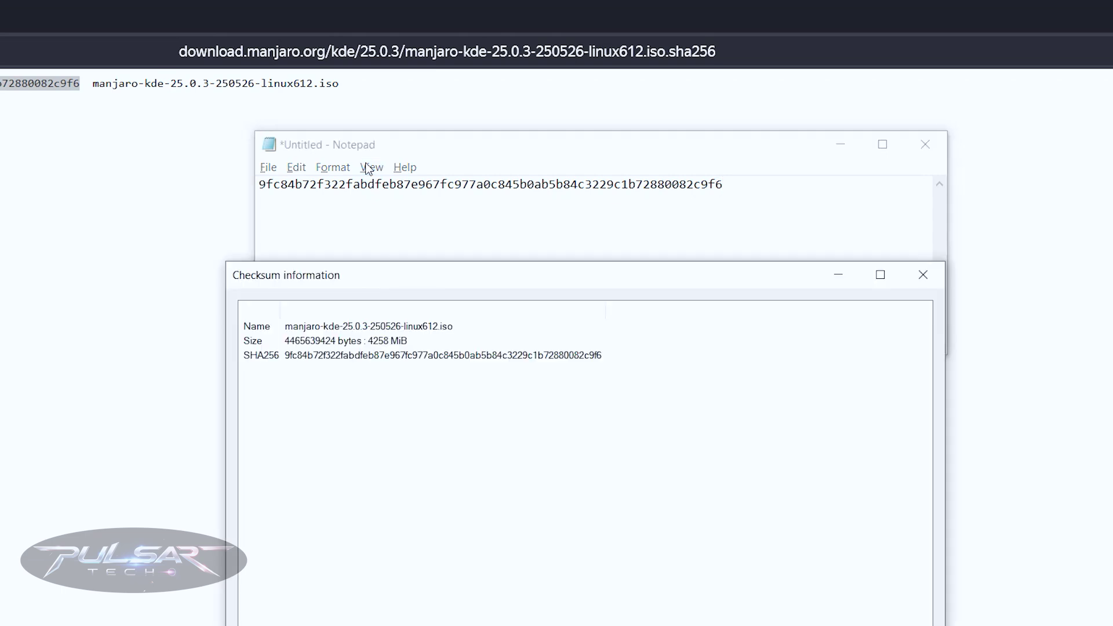
pyautogui.doubleClick(384, 355)
# Find the copied computed SHA-256 in the published-hash note, then close Notepad without saving.
pyautogui.moveTo(357, 368); pyautogui.dragTo(708, 376)
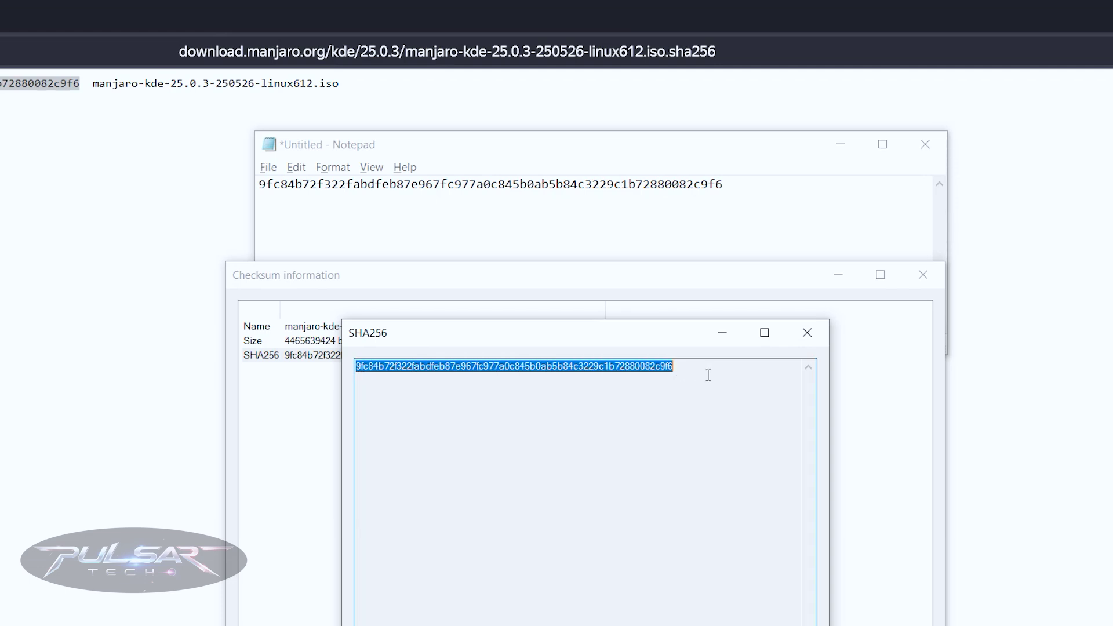
pyautogui.rightClick(641, 373)
pyautogui.click(668, 421)
pyautogui.click(558, 147)
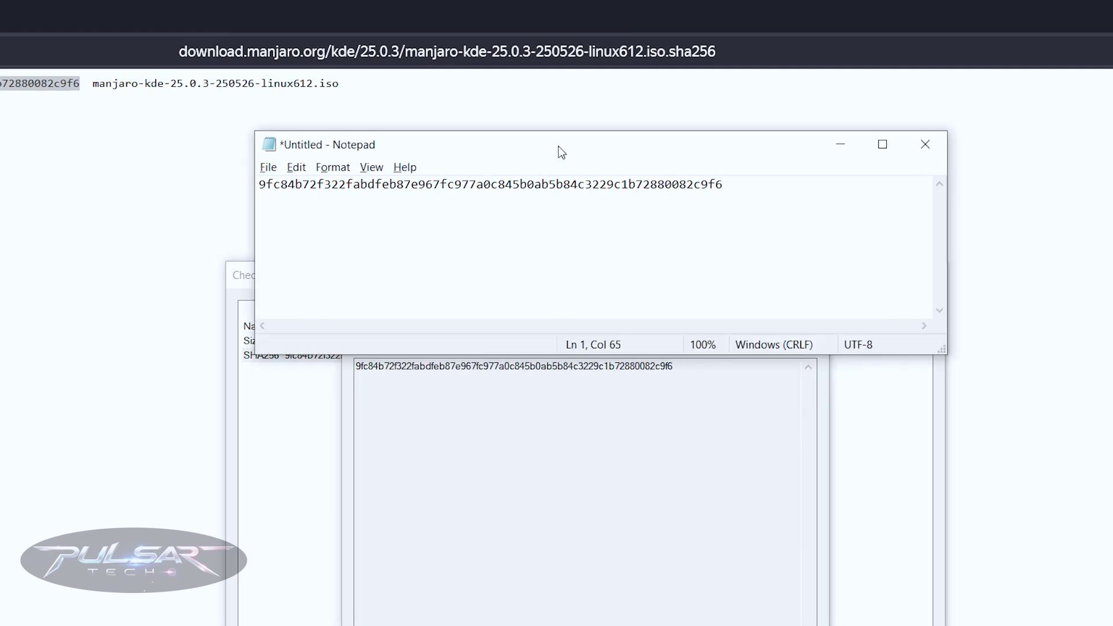
pyautogui.hotkey('ctrl', 'f')
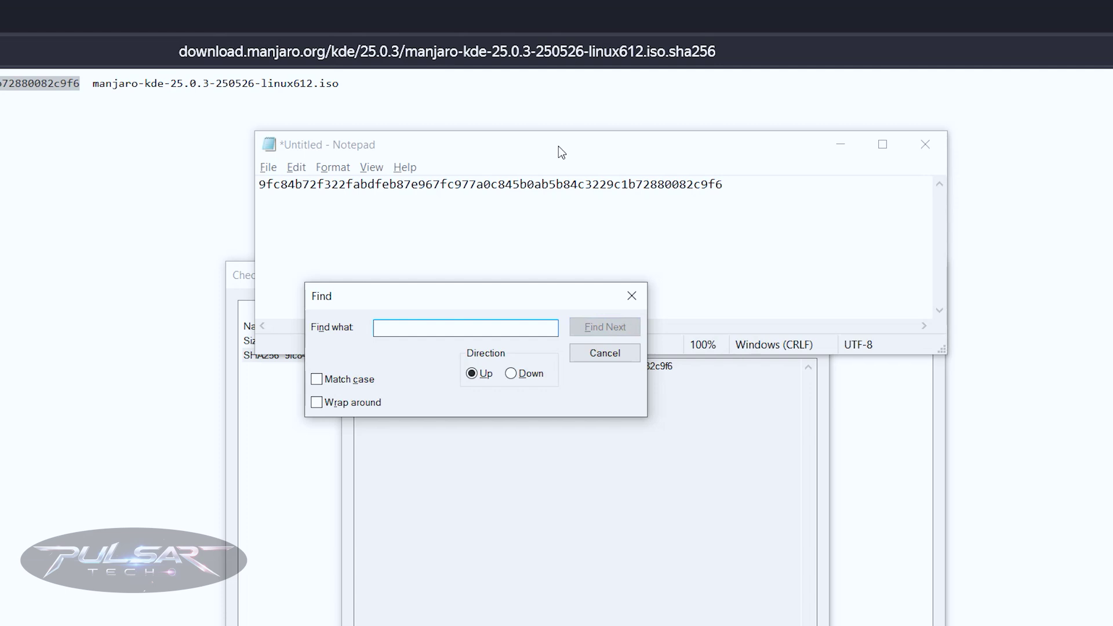
pyautogui.hotkey('ctrl', 'v')
pyautogui.click(598, 328)
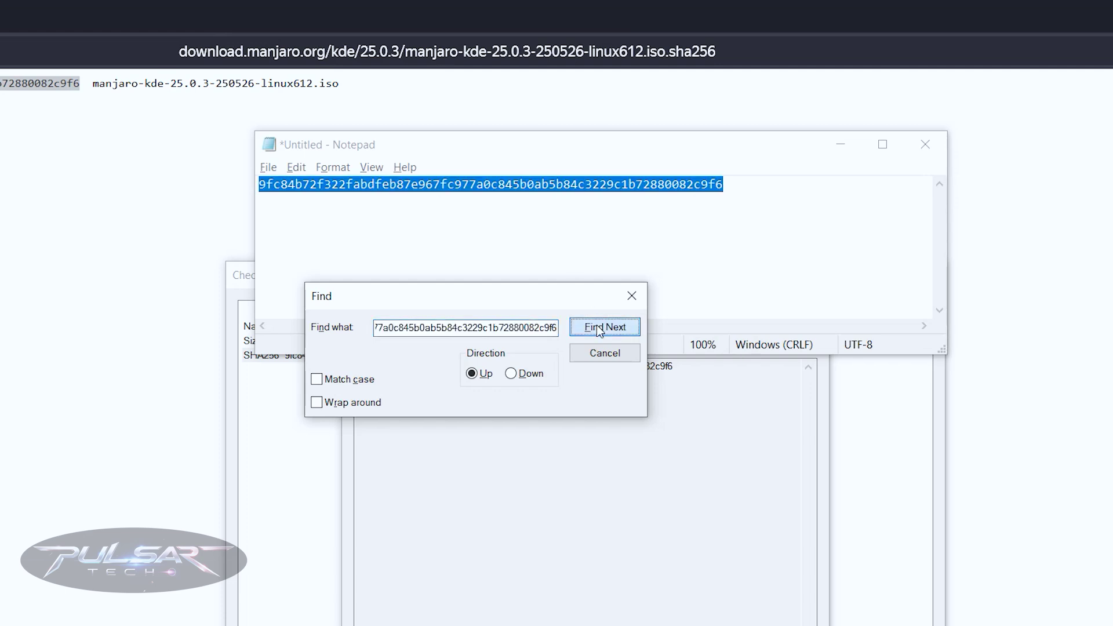
pyautogui.click(633, 301)
pyautogui.click(927, 149)
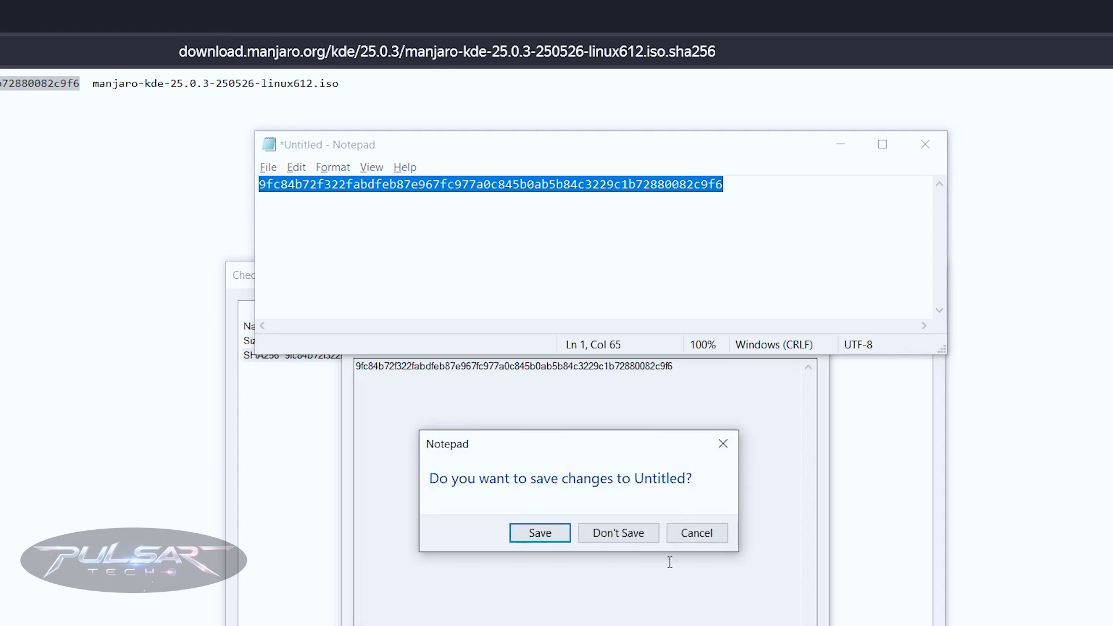
pyautogui.click(601, 532)
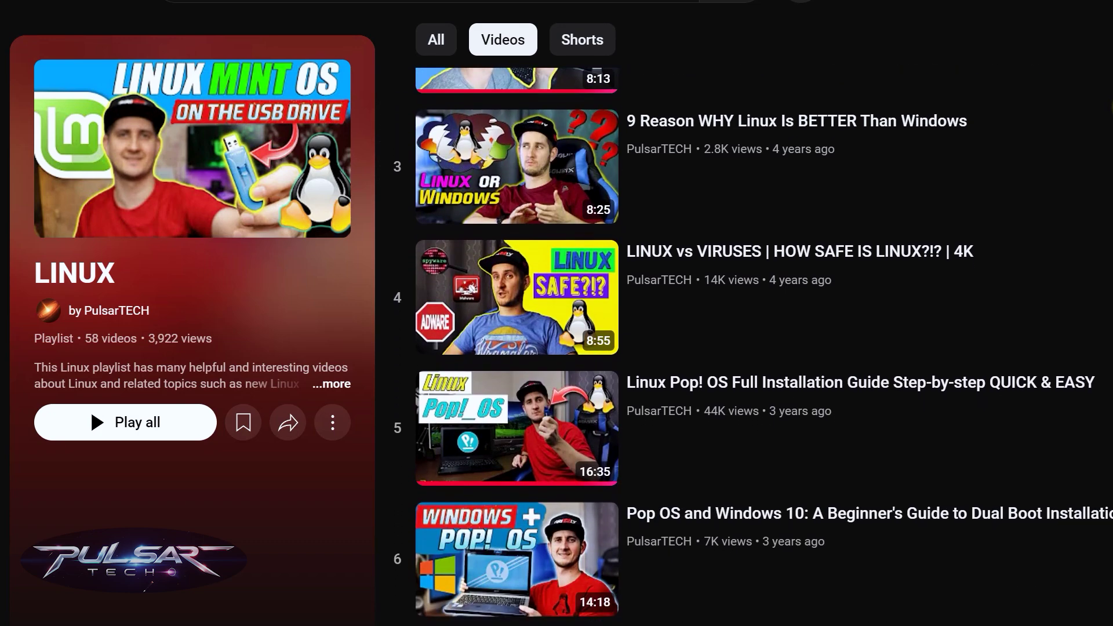
# Scroll down the 58-video YouTube 'LINUX' playlist.
pyautogui.scroll(-2, 753, 348)
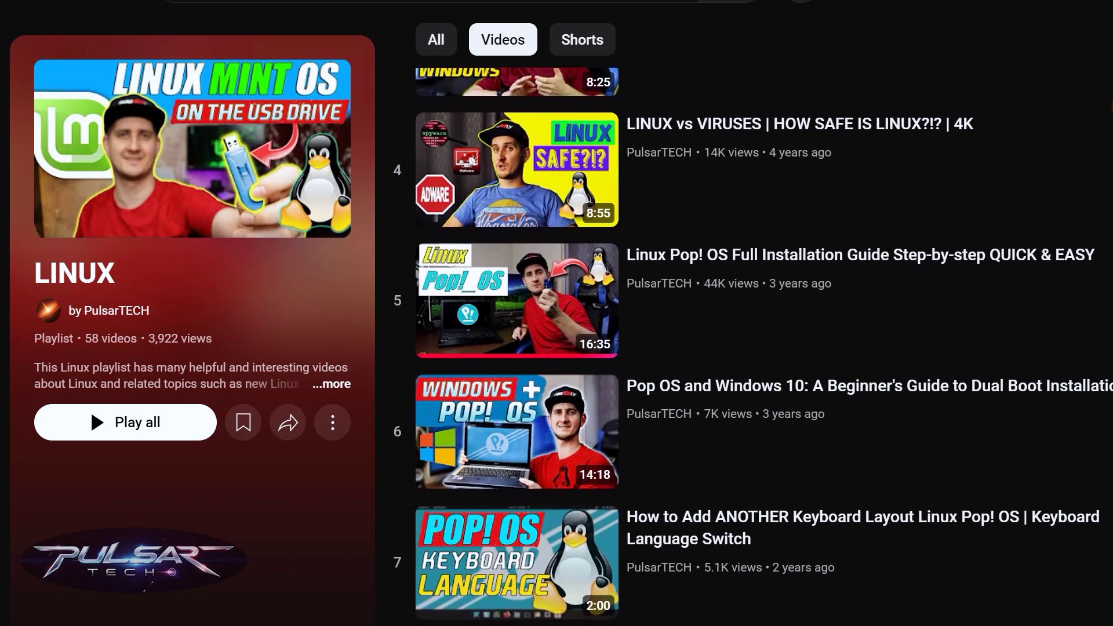